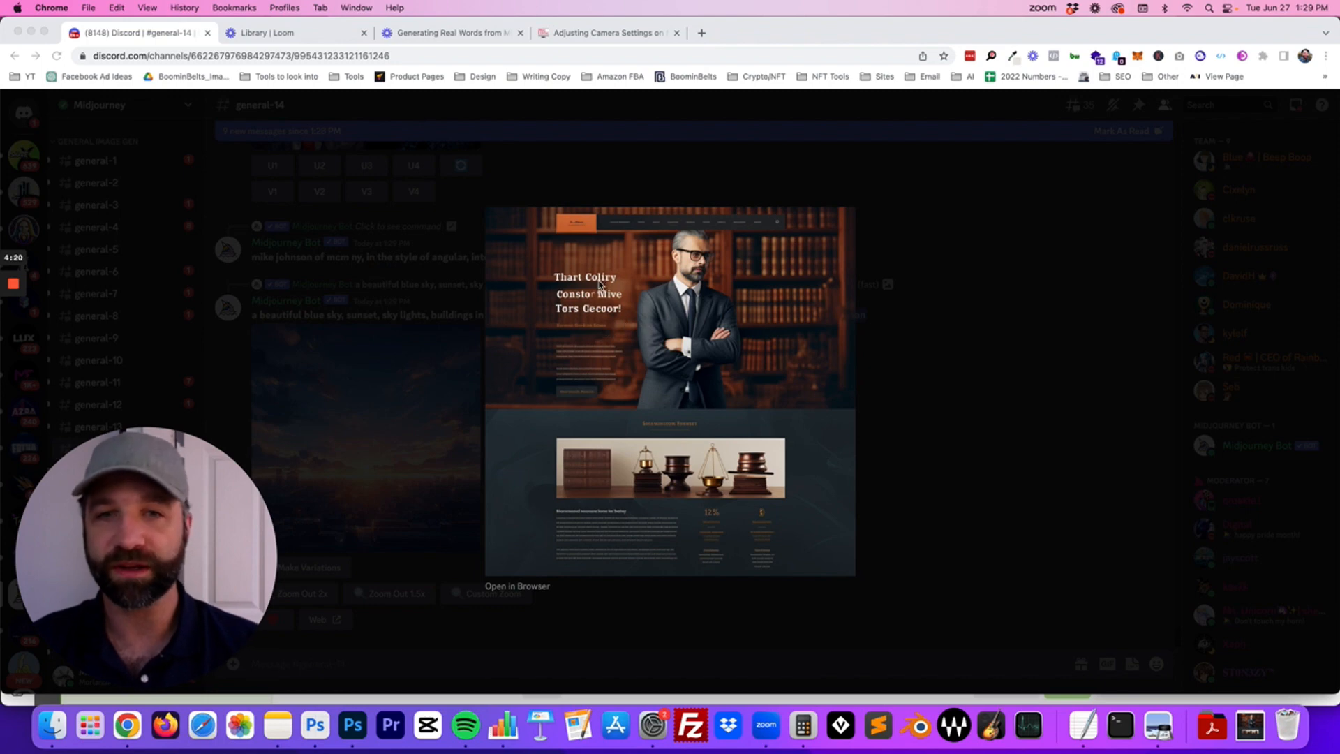
Save the enlarged lawyer landing page image from Midjourney to disk and switch to Finder to locate the file.
right_click(705, 341)
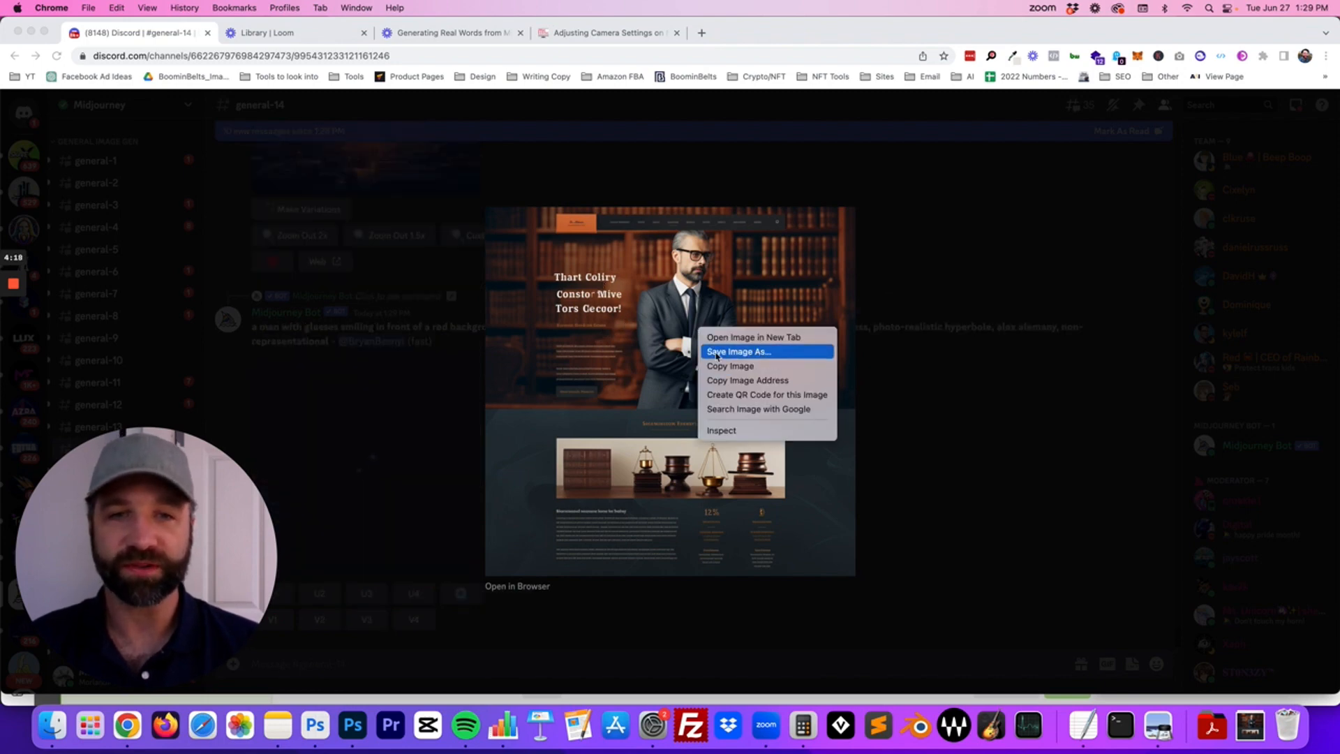
left_click(716, 352)
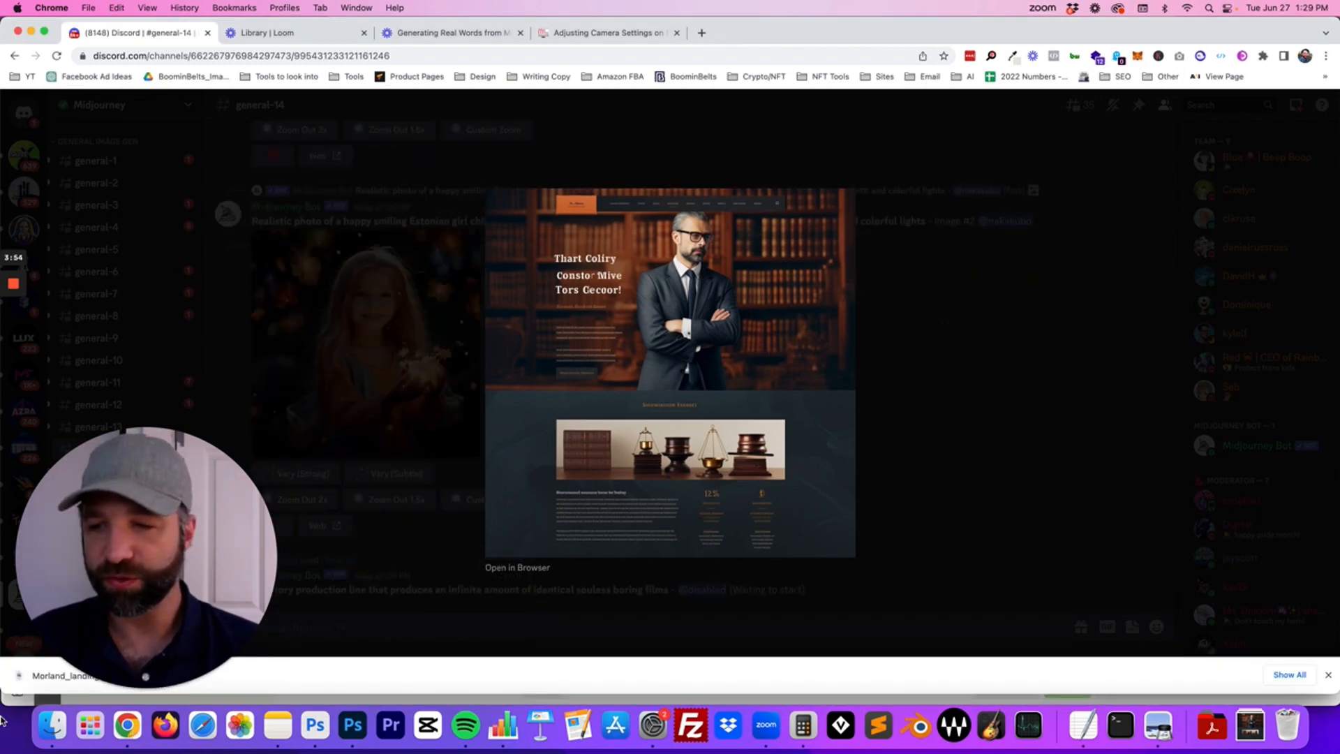
left_click(39, 735)
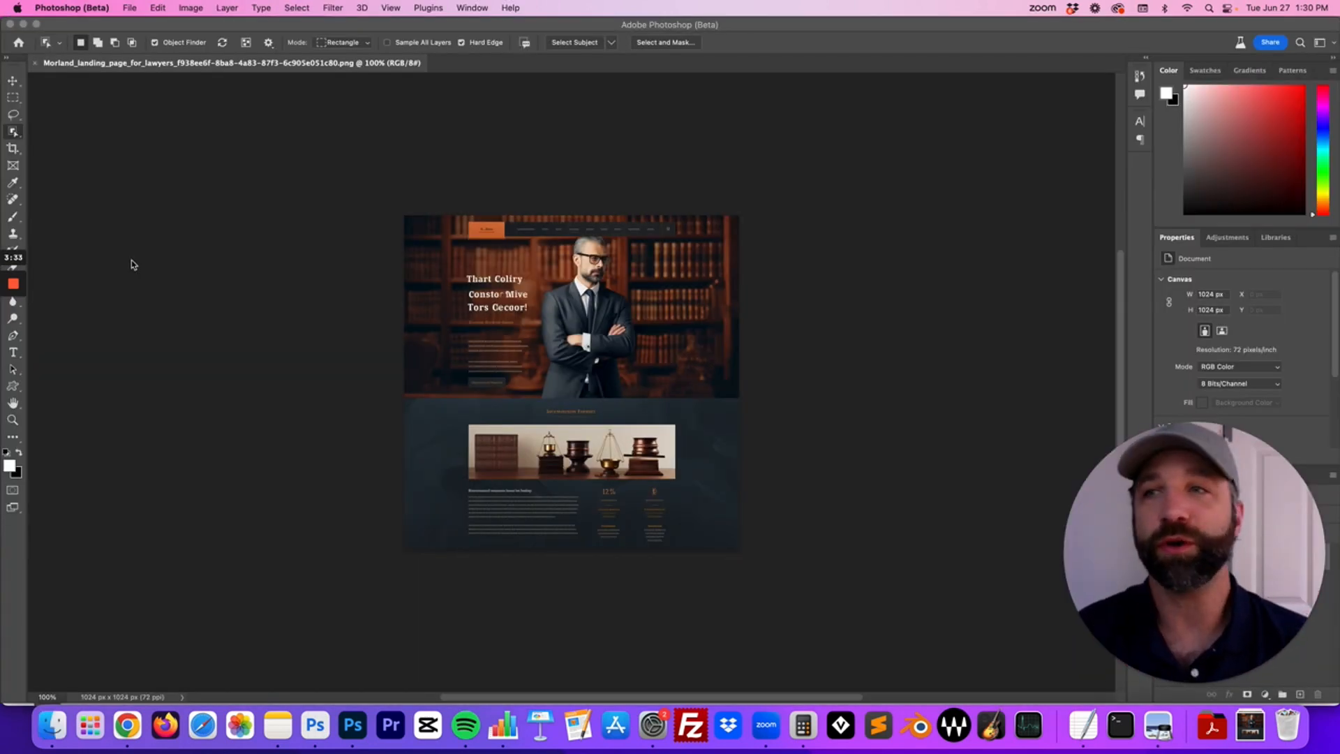
Select the garbled white headline with a rectangular marquee of about 224 by 154 px and remove it using Generative Fill without a prompt.
left_click(13, 98)
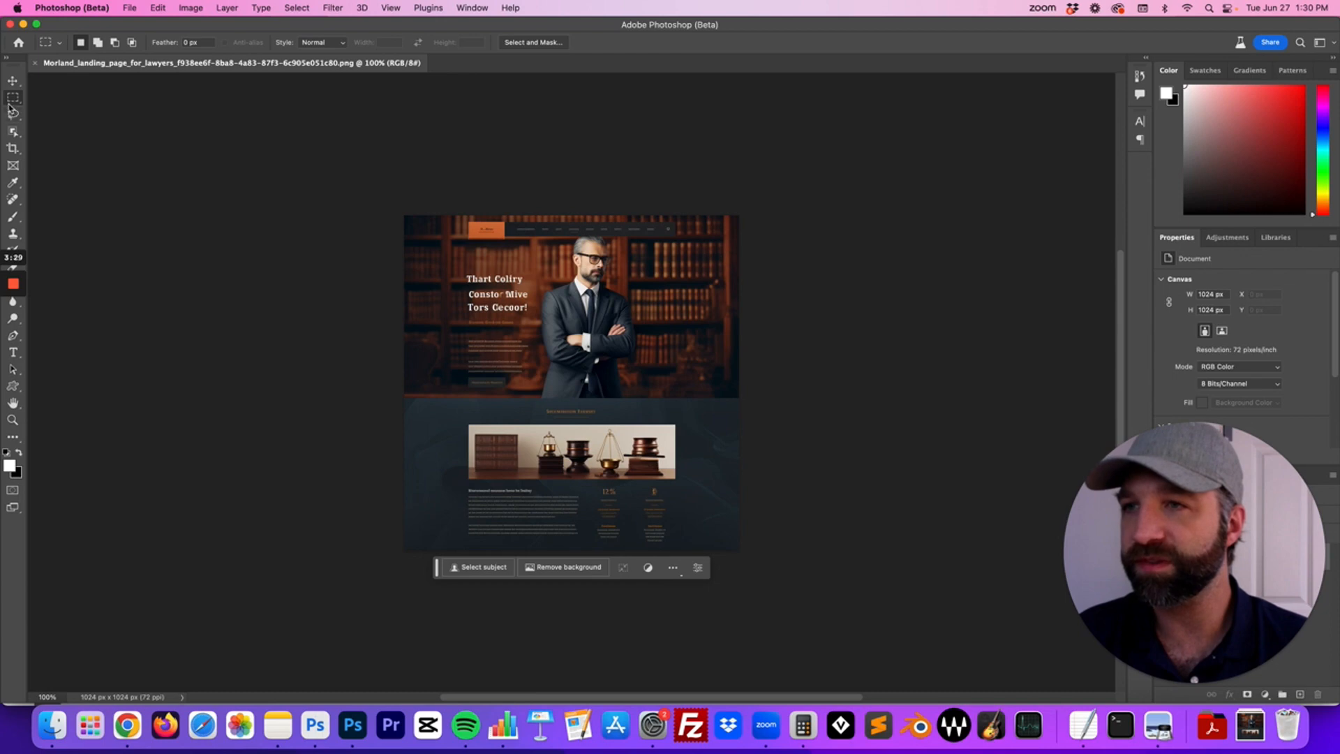
left_click_drag(458, 266, 530, 317)
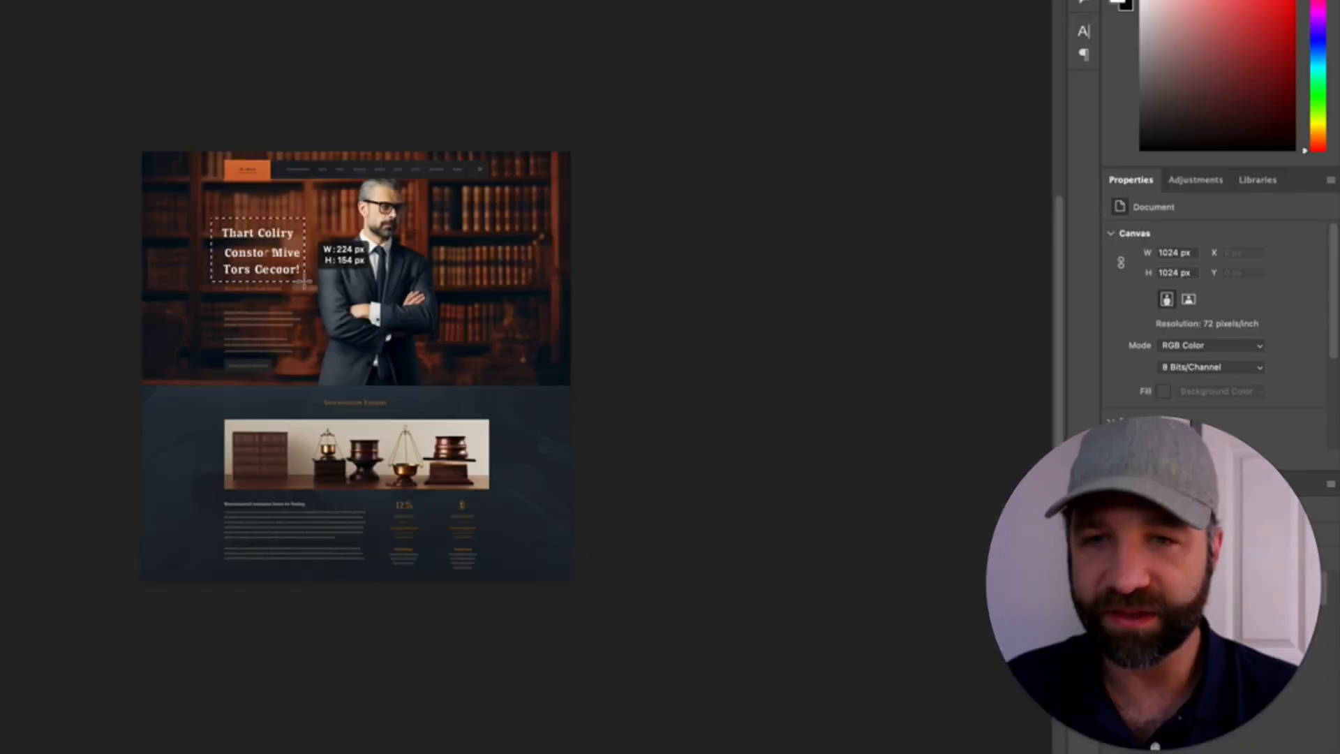
left_click_drag(304, 281, 306, 281)
left_click_drag(460, 285, 462, 289)
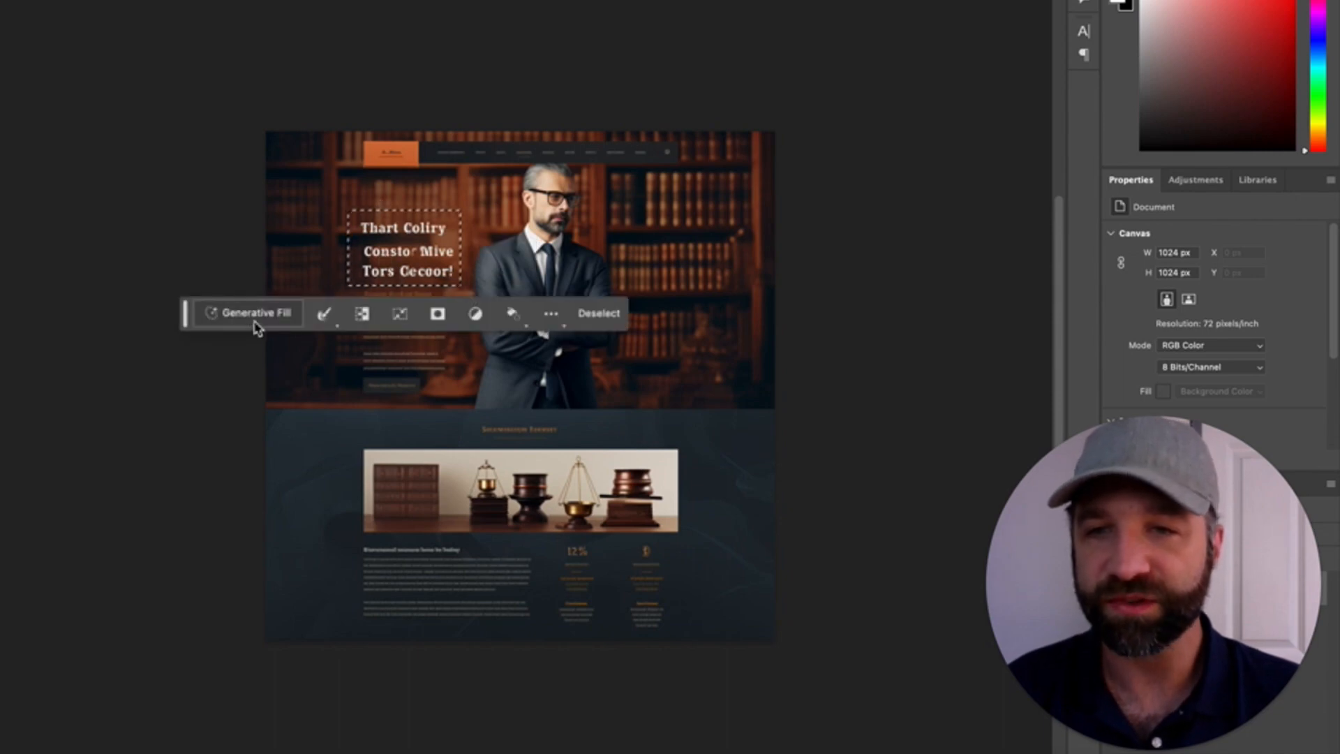
left_click(224, 315)
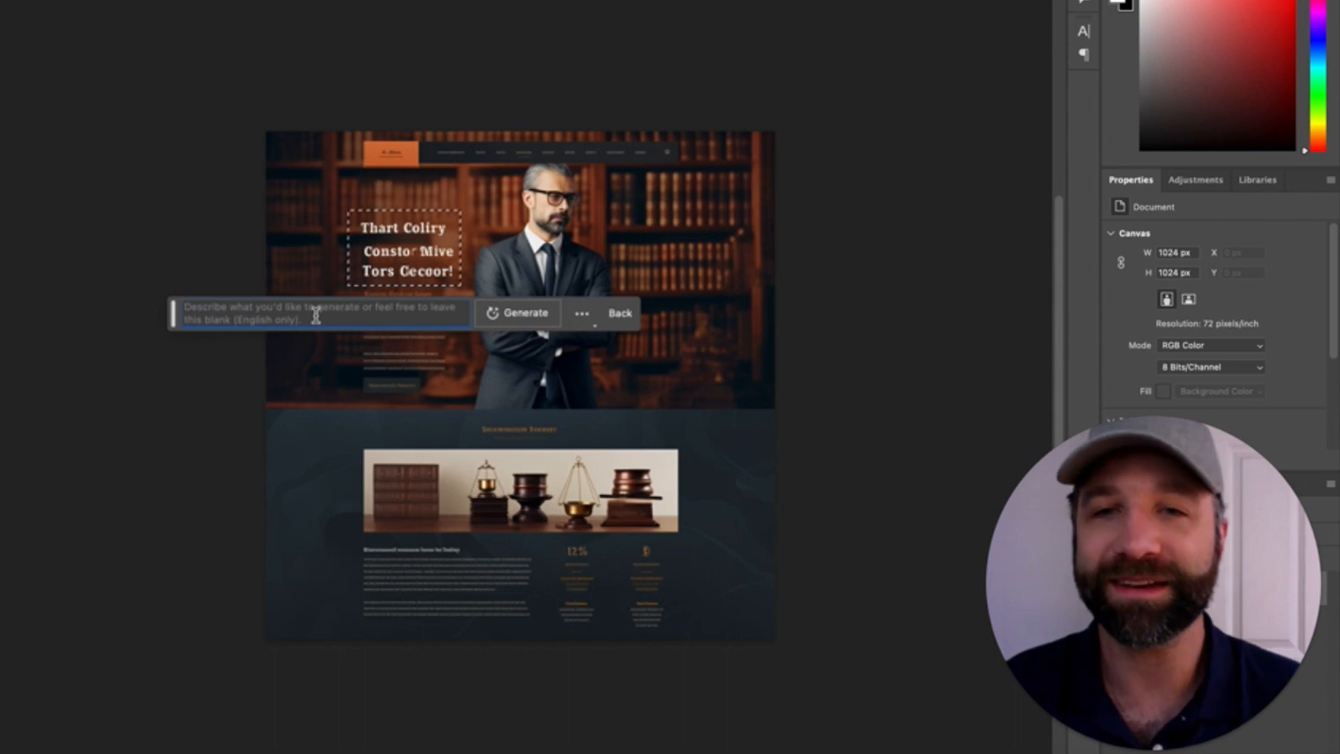
left_click(528, 313)
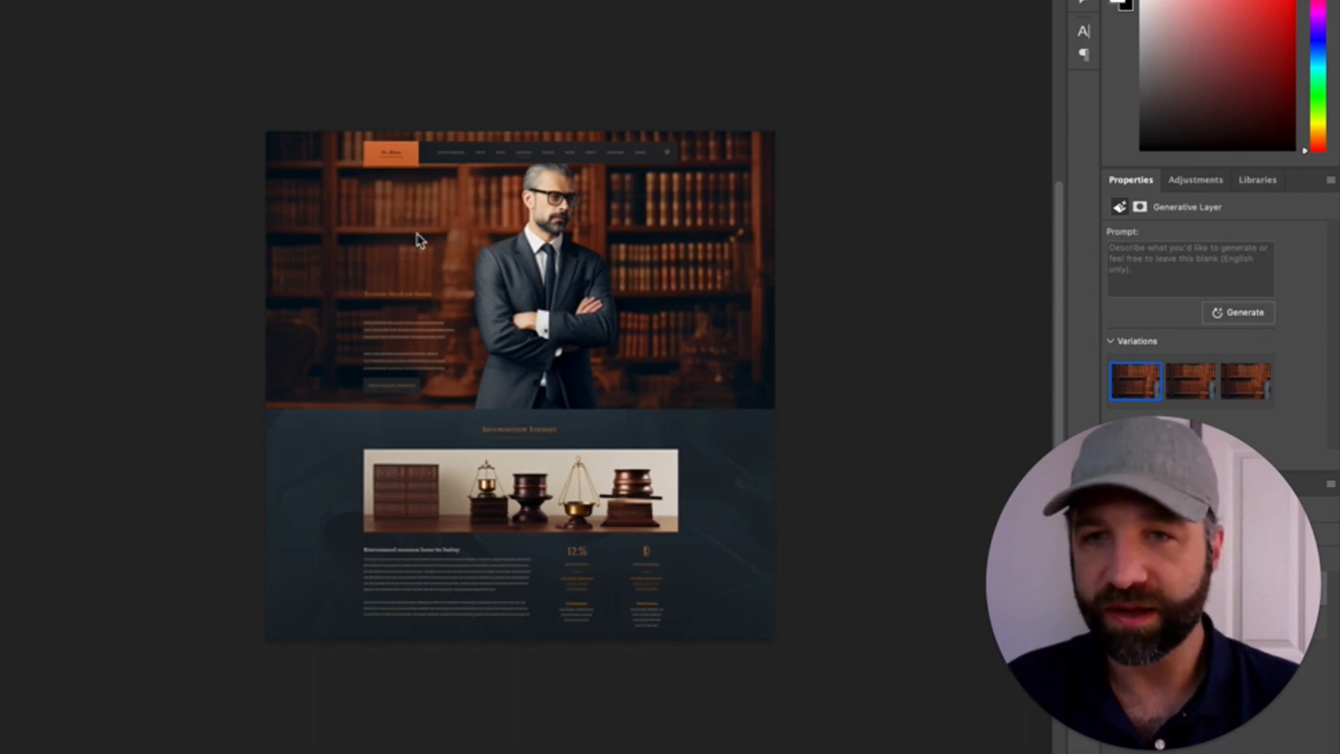
Compare the three generated bookshelf variations behind the removed headline up close and keep the first one.
key("ctrl+plus")
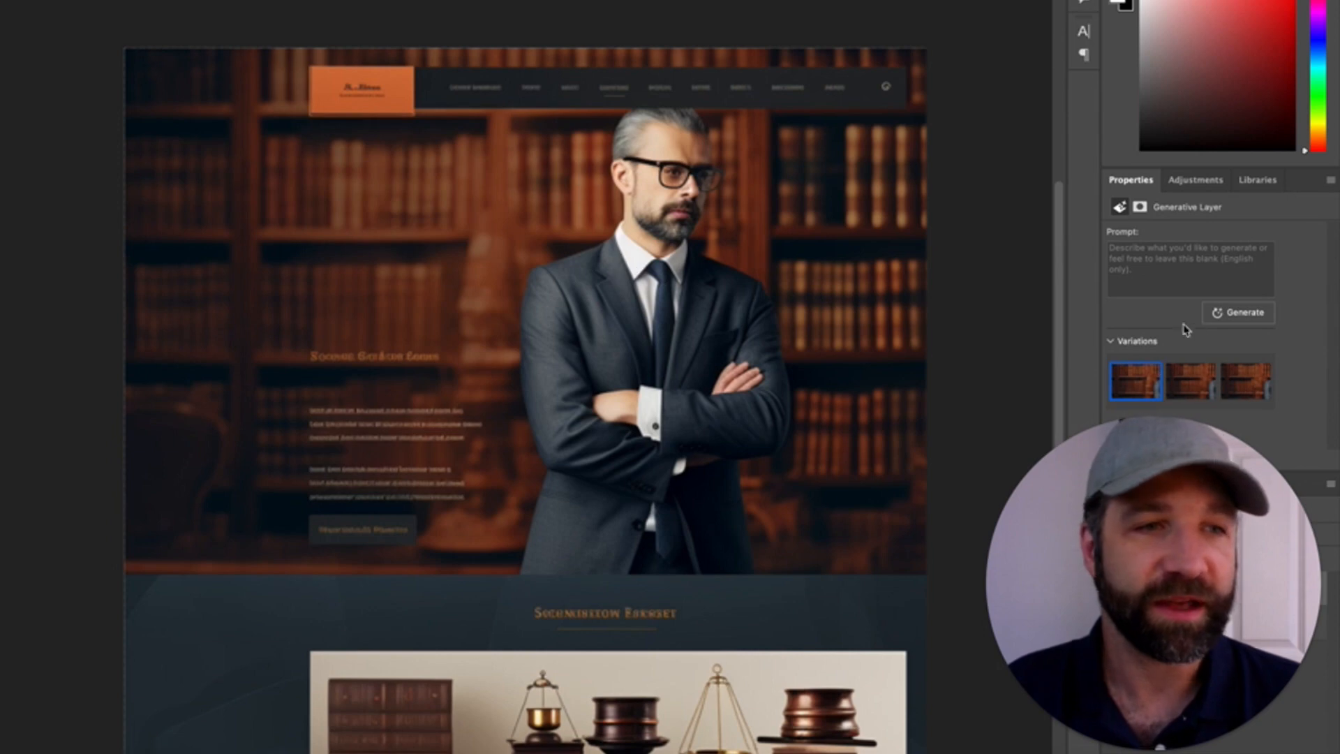
left_click(1235, 381)
left_click(1199, 391)
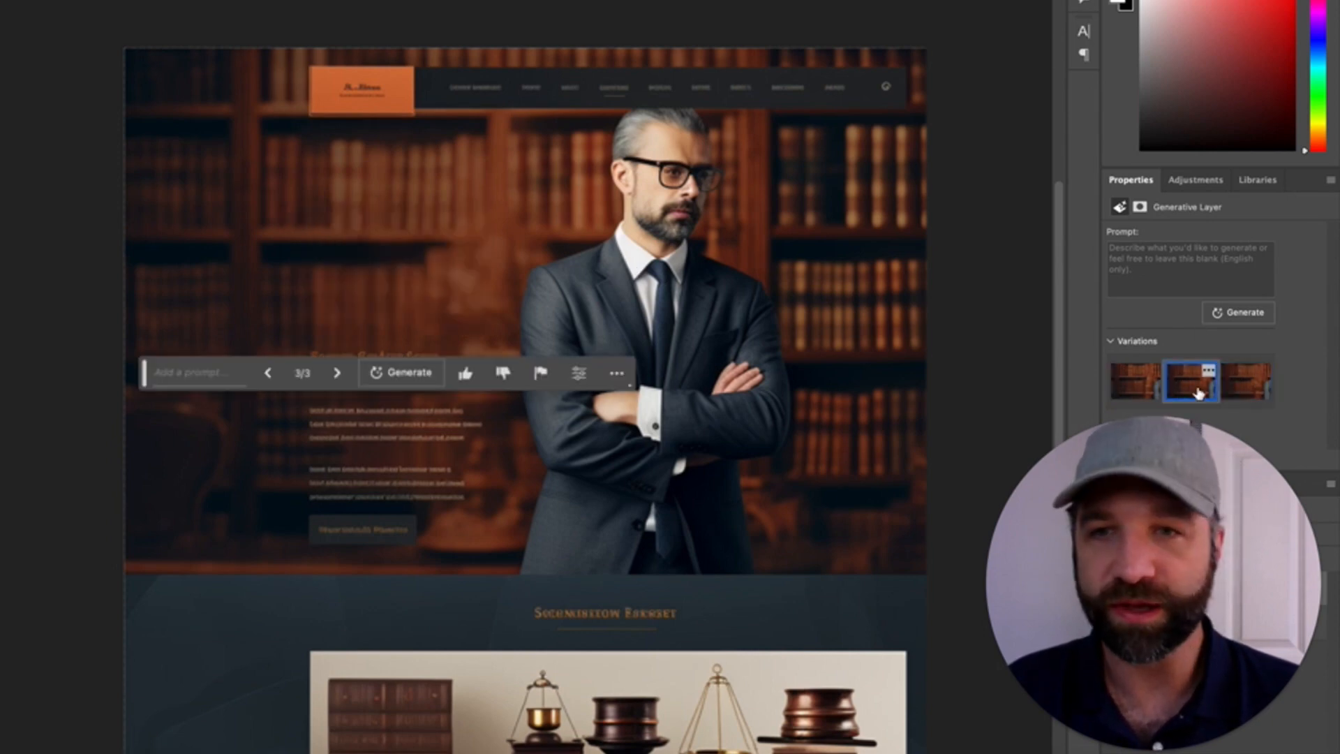
left_click(1148, 390)
left_click(1192, 384)
left_click(1229, 383)
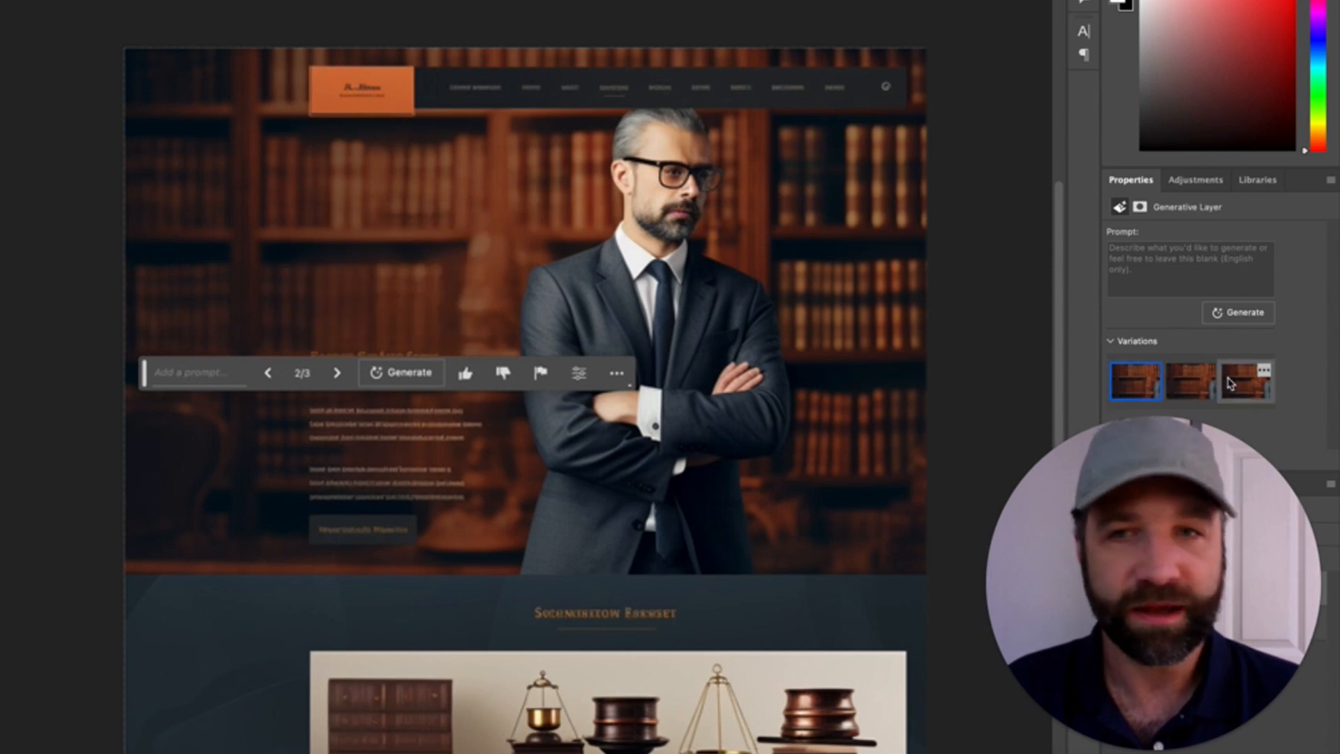
left_click(1148, 391)
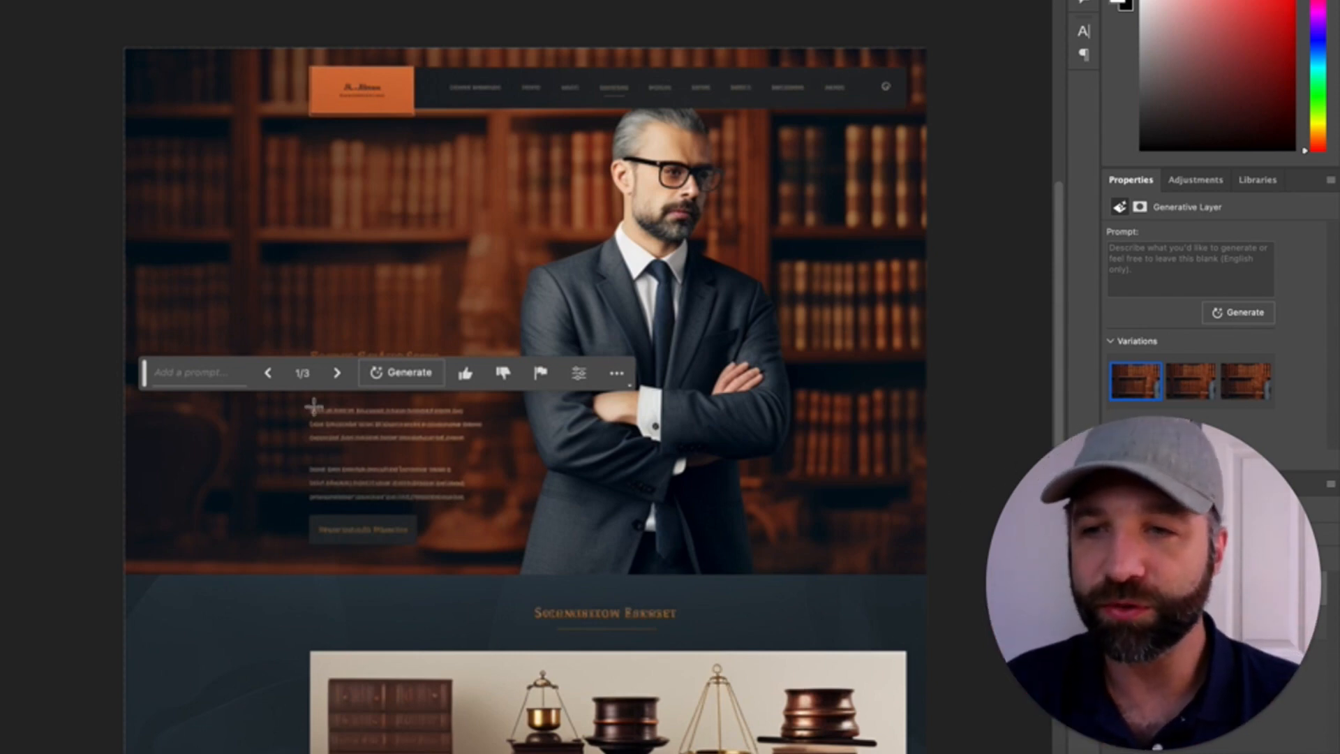
Add the white headline "WE TAKE LAW SERIOUSLY. LET US HELP YOU WIN YOUR CASE." in 26 pt FF Kaytek Headline over the cleared area.
left_click_drag(151, 383, 167, 487)
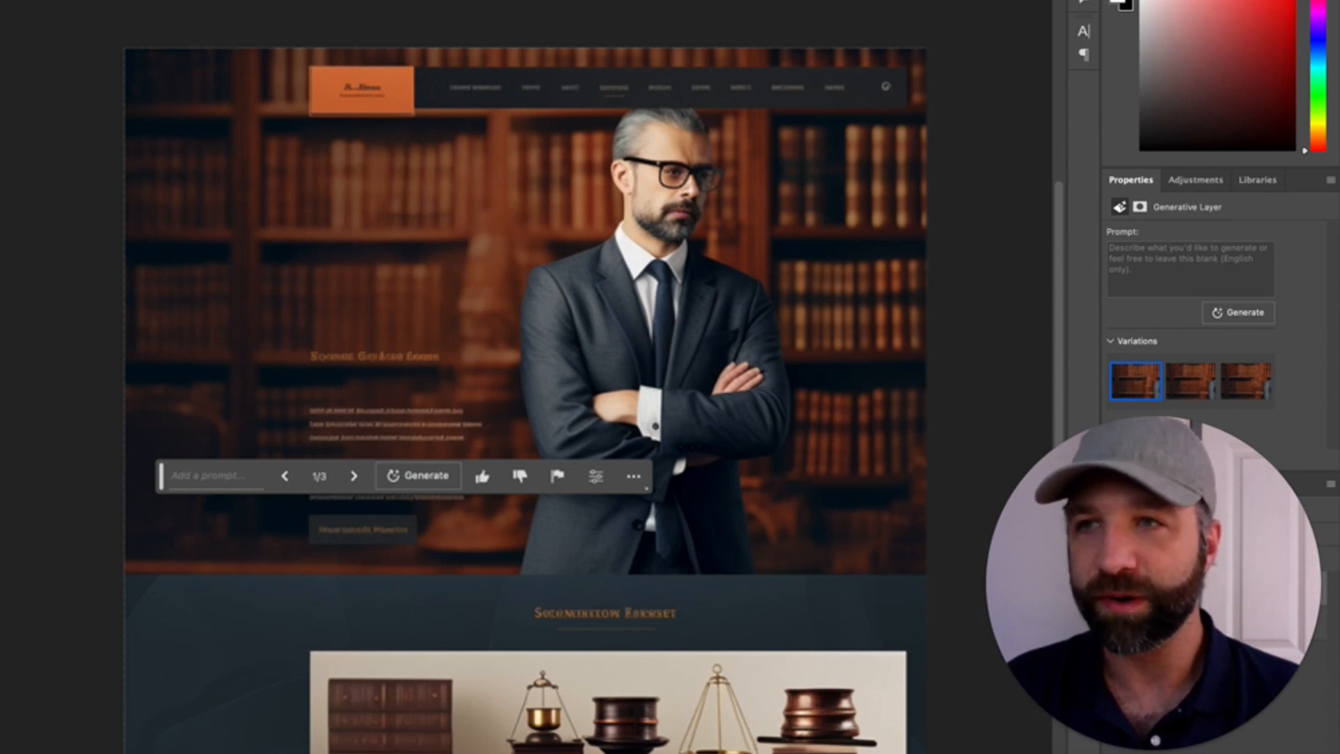
left_click(314, 256)
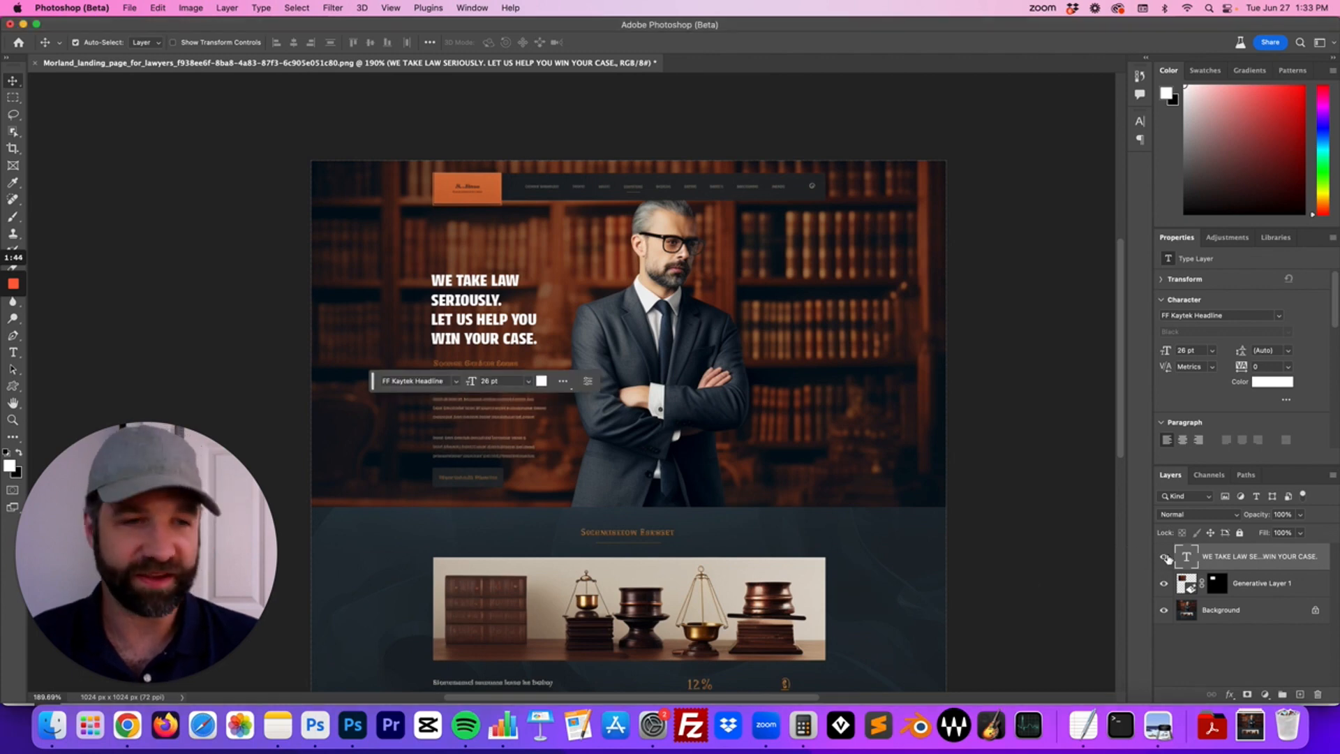
Hide and show again the headline text layer and Generative Layer 1 to compare the page before and after.
left_click(1162, 559)
left_click(1165, 586)
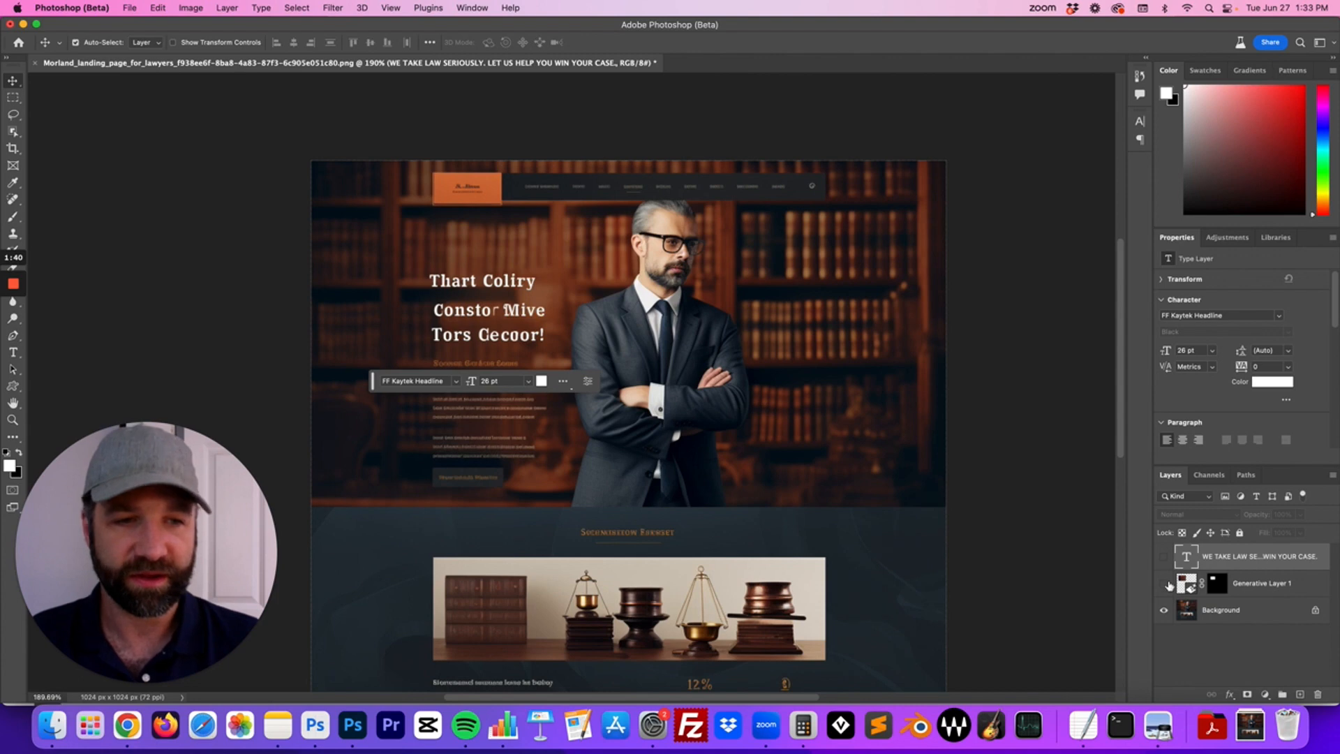
left_click(1164, 584)
left_click(1164, 558)
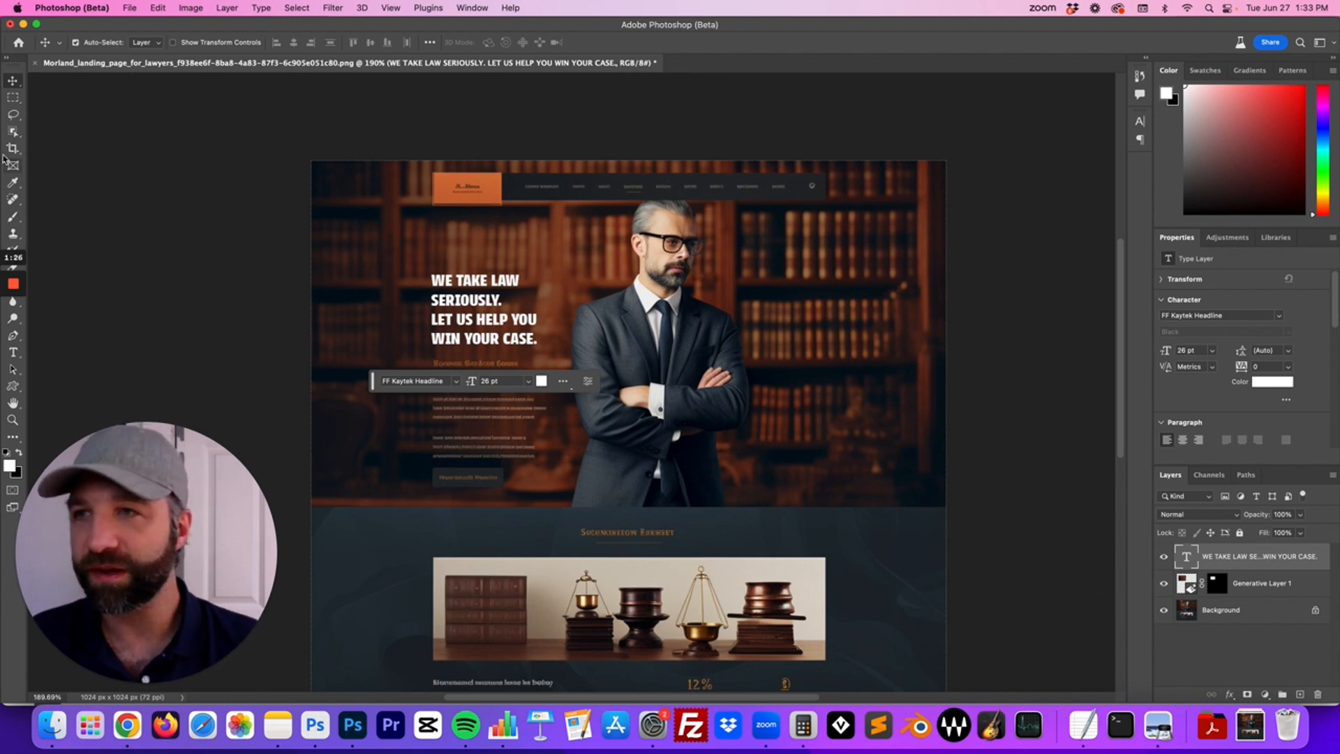
Remove the orange subheading under the new headline using Generative Fill without a prompt and keep the first variation.
left_click(13, 97)
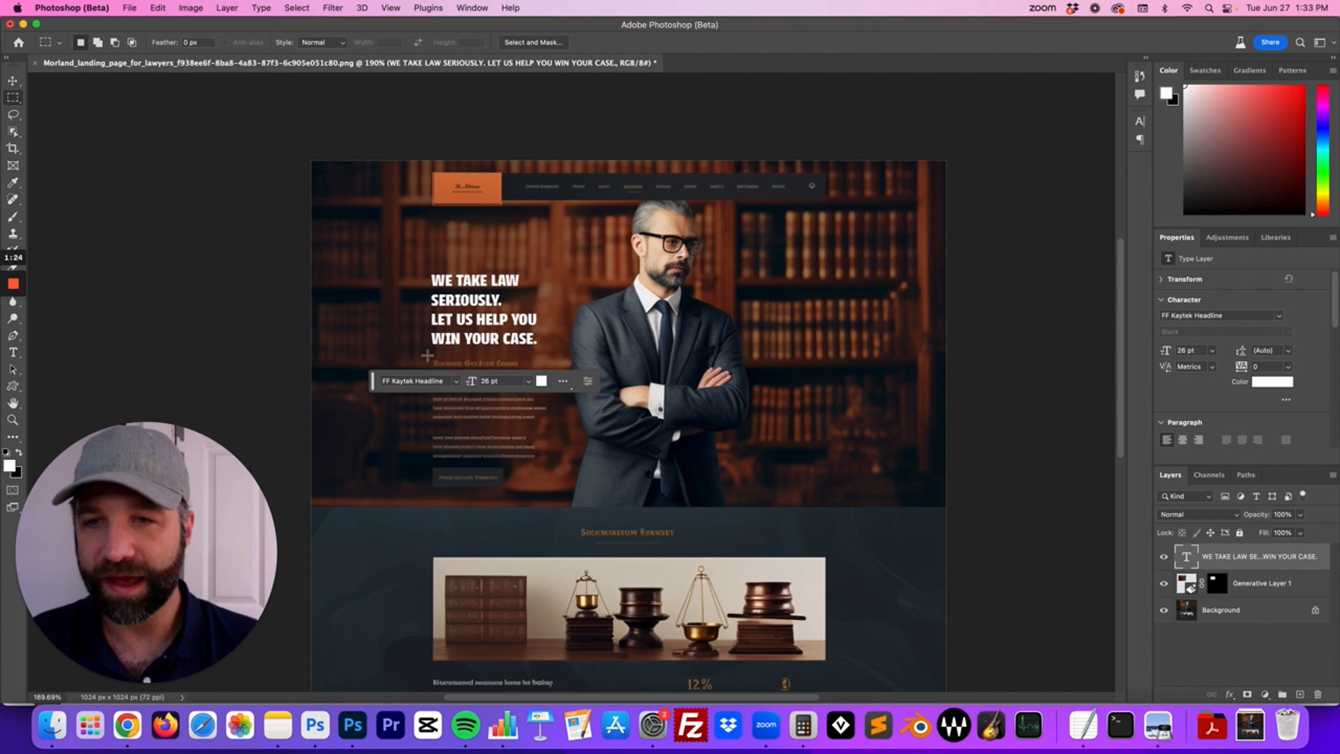
left_click_drag(427, 355, 520, 374)
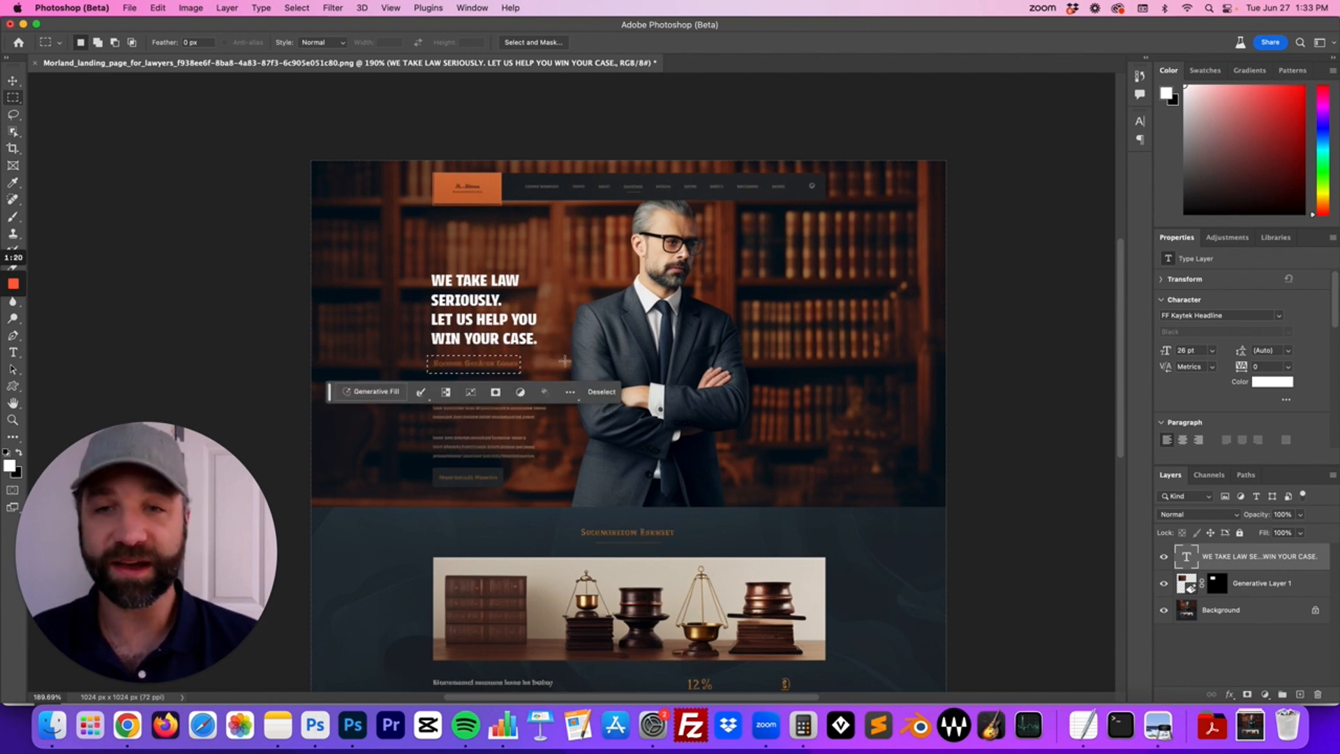
left_click(373, 391)
left_click(548, 392)
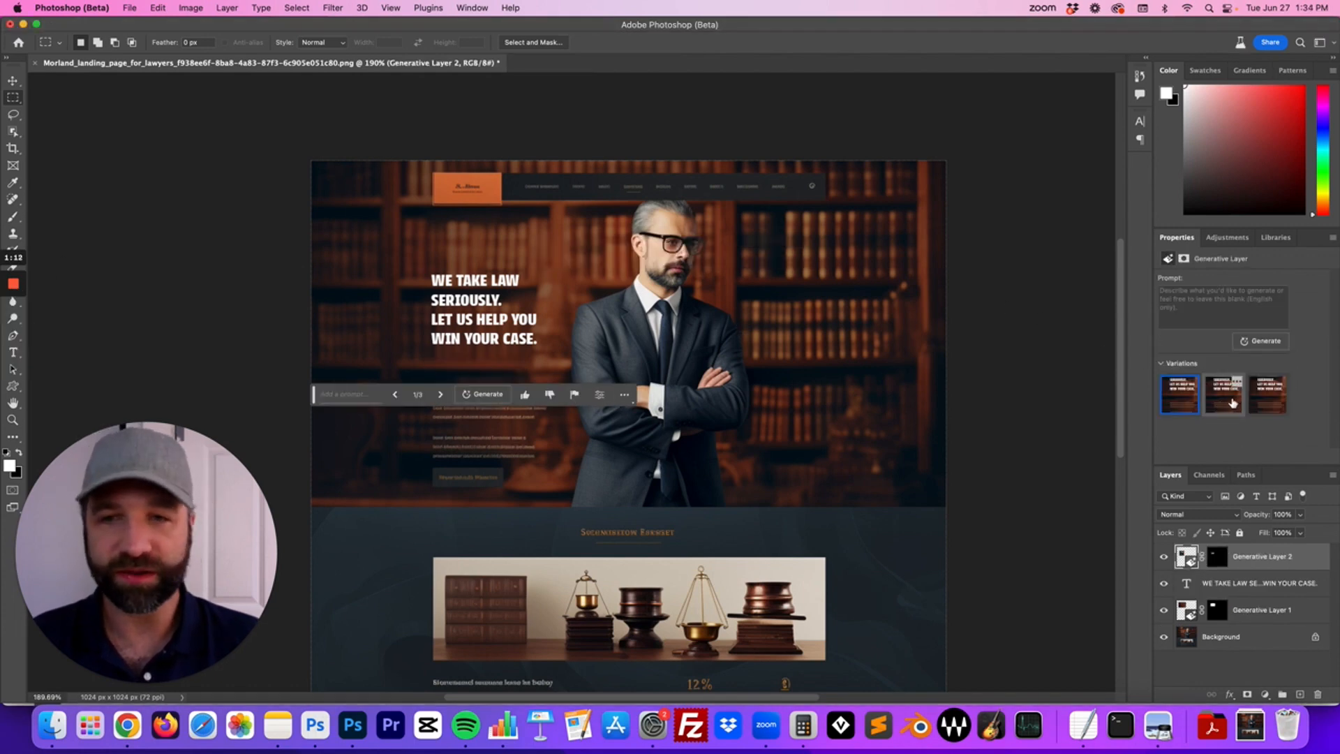
left_click(1231, 403)
left_click(1265, 399)
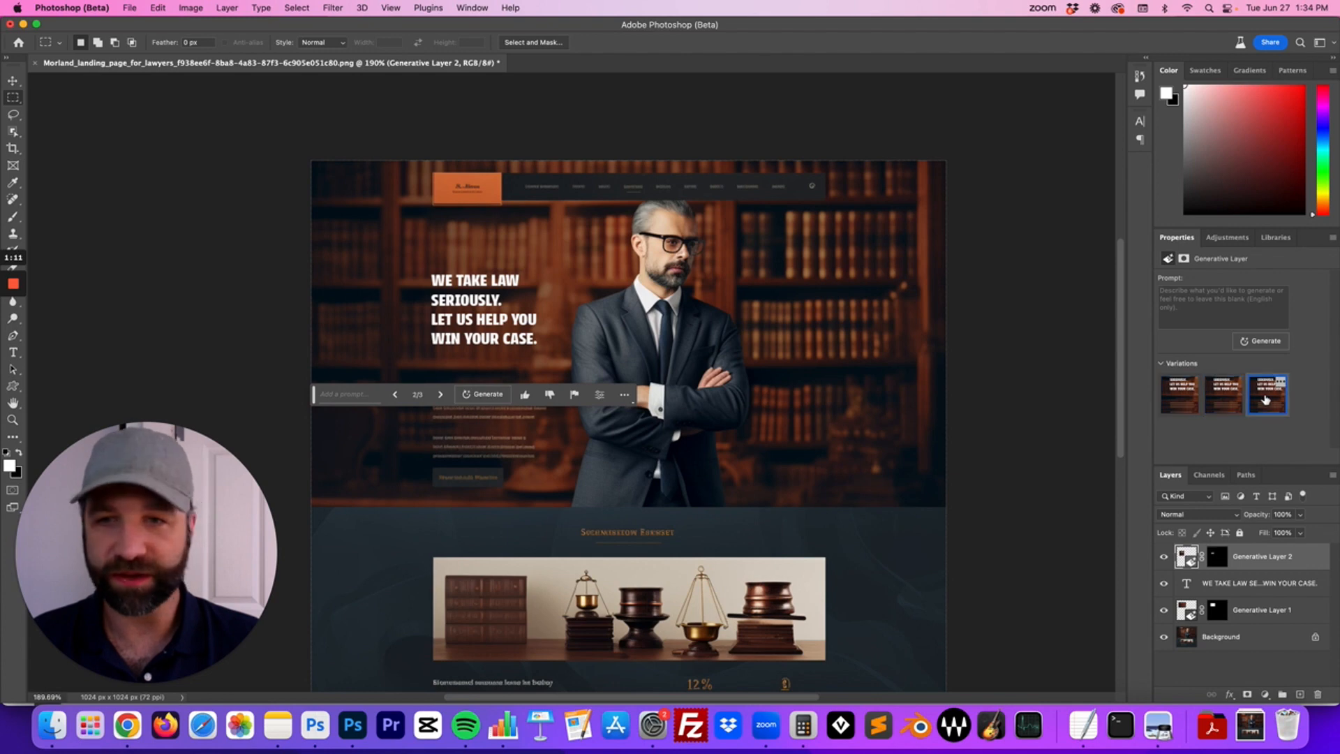
left_click(1179, 395)
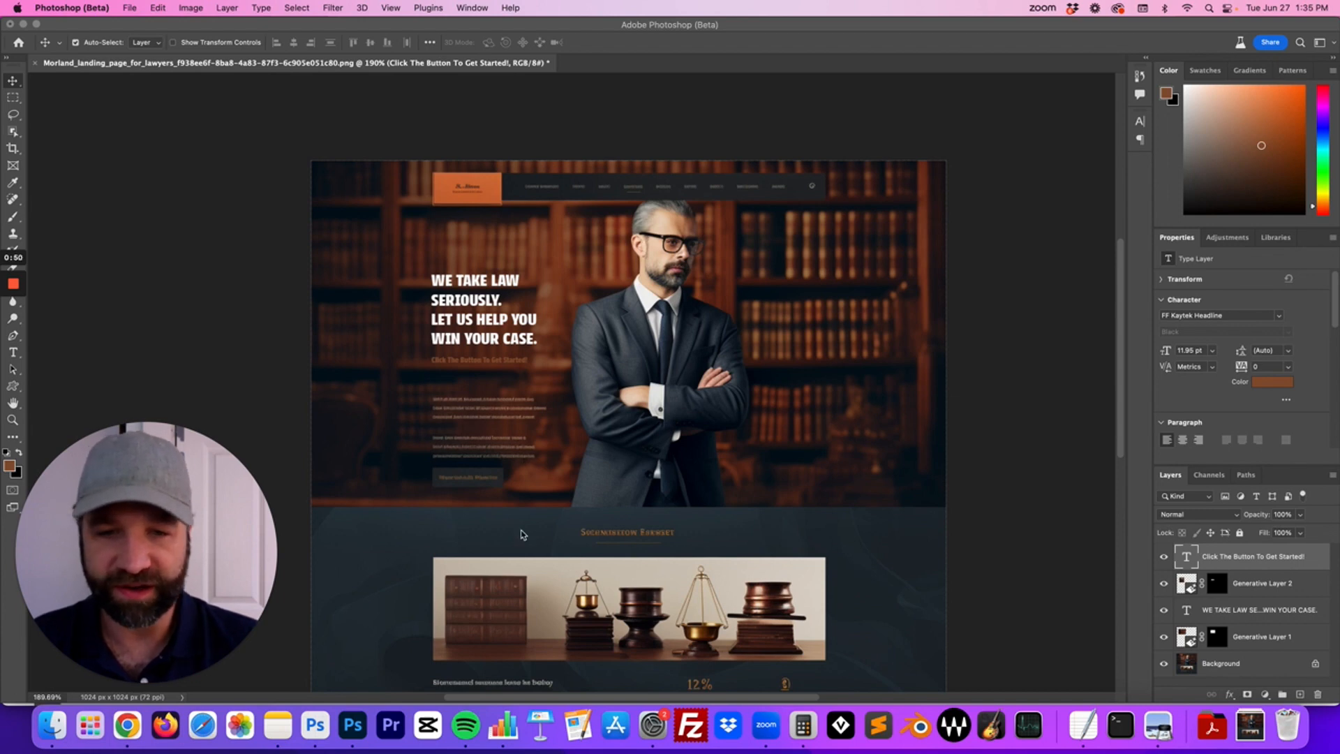
scroll(523, 534, "down", 2)
scroll(551, 488, "up", 1)
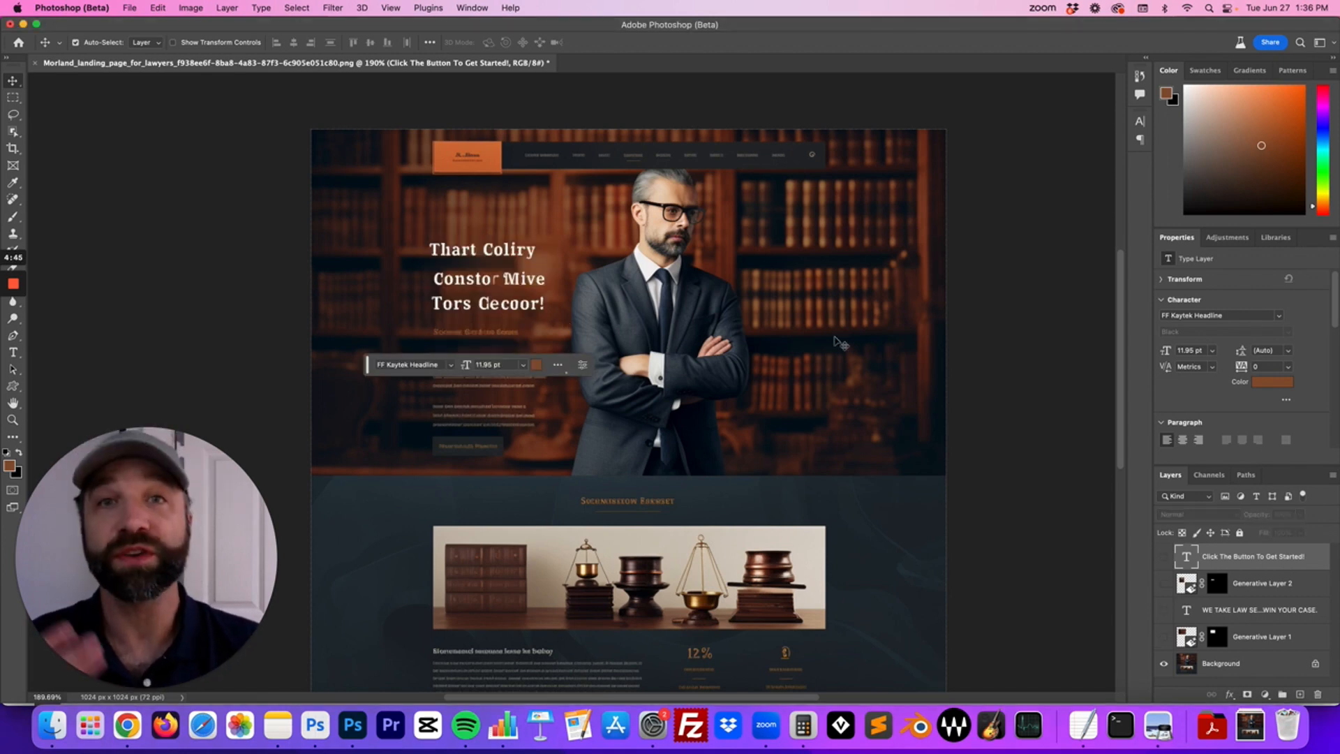
Select the original garbled headline and run Generative Fill with the prompt "WE TAKE LAW SERIOUSLY. LET US HELP YOU WIN YOUR CASE.".
left_click(13, 97)
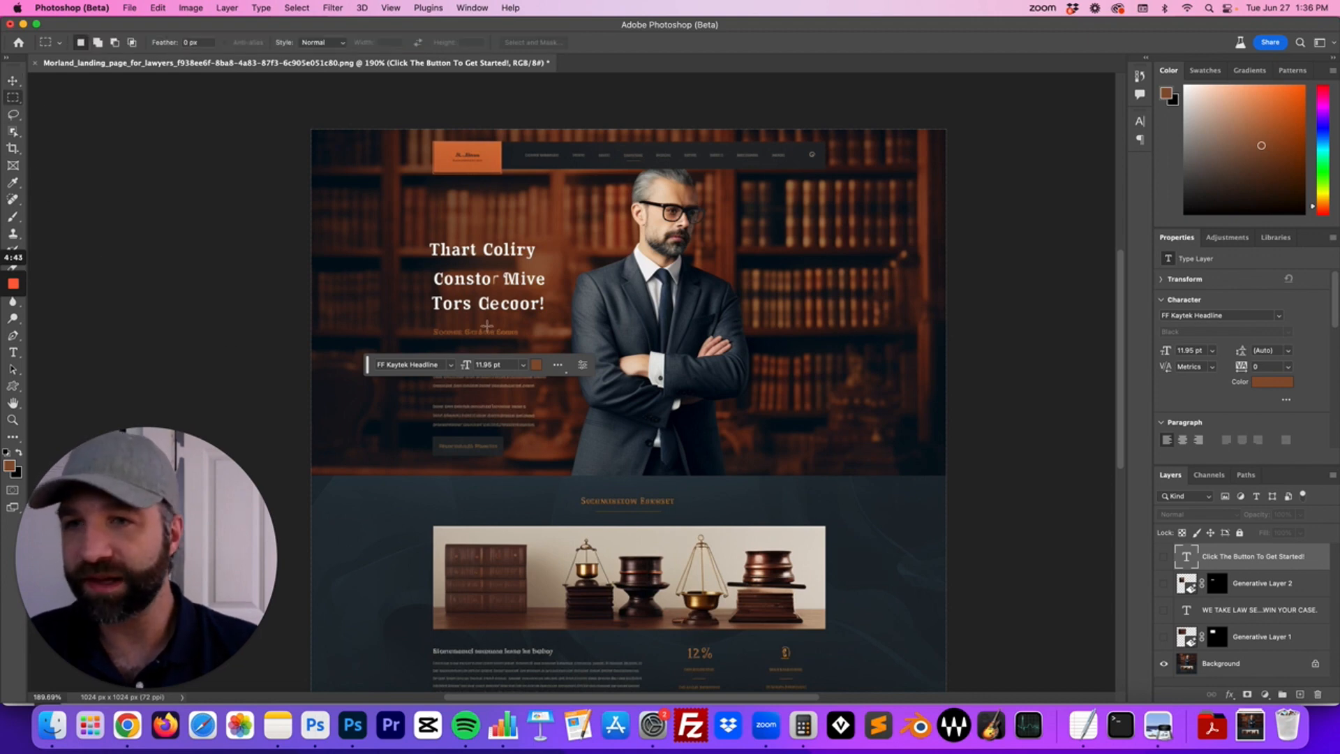
left_click_drag(421, 232, 441, 240)
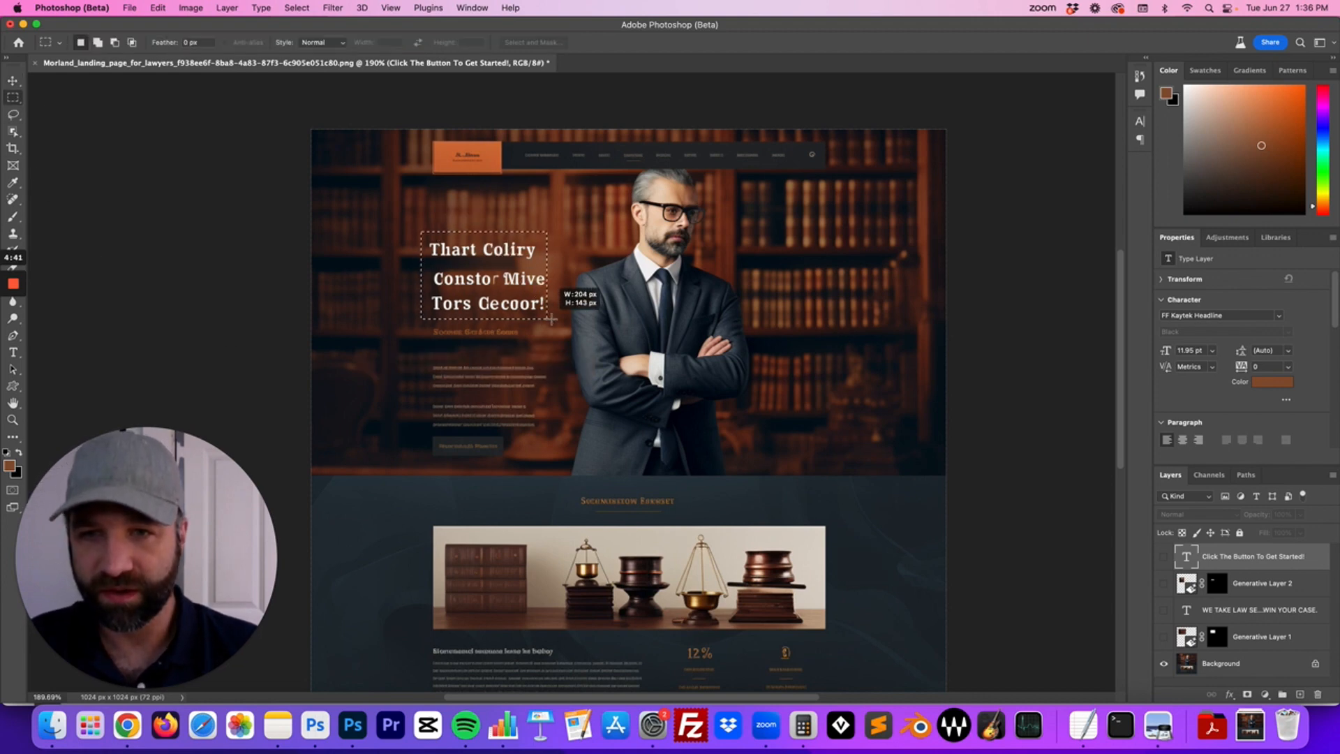
left_click_drag(552, 319, 556, 319)
left_click(408, 340)
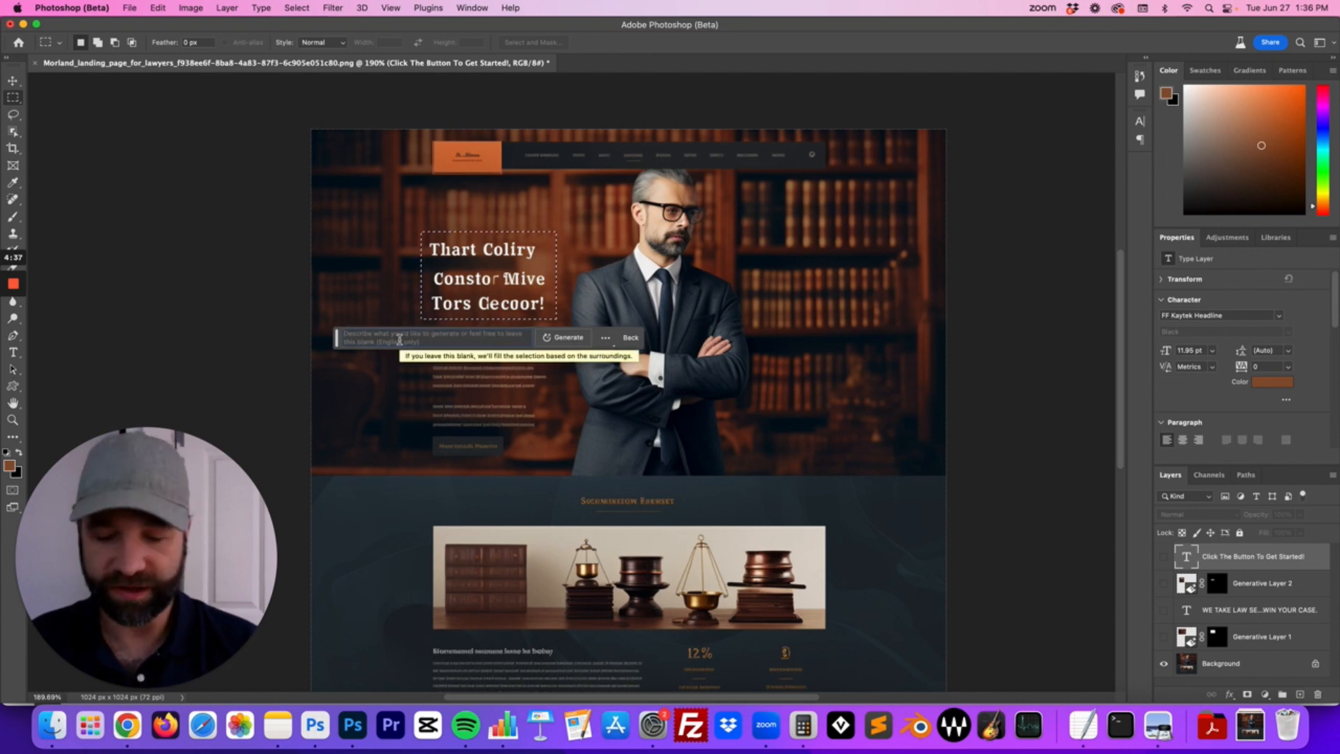
type("We")
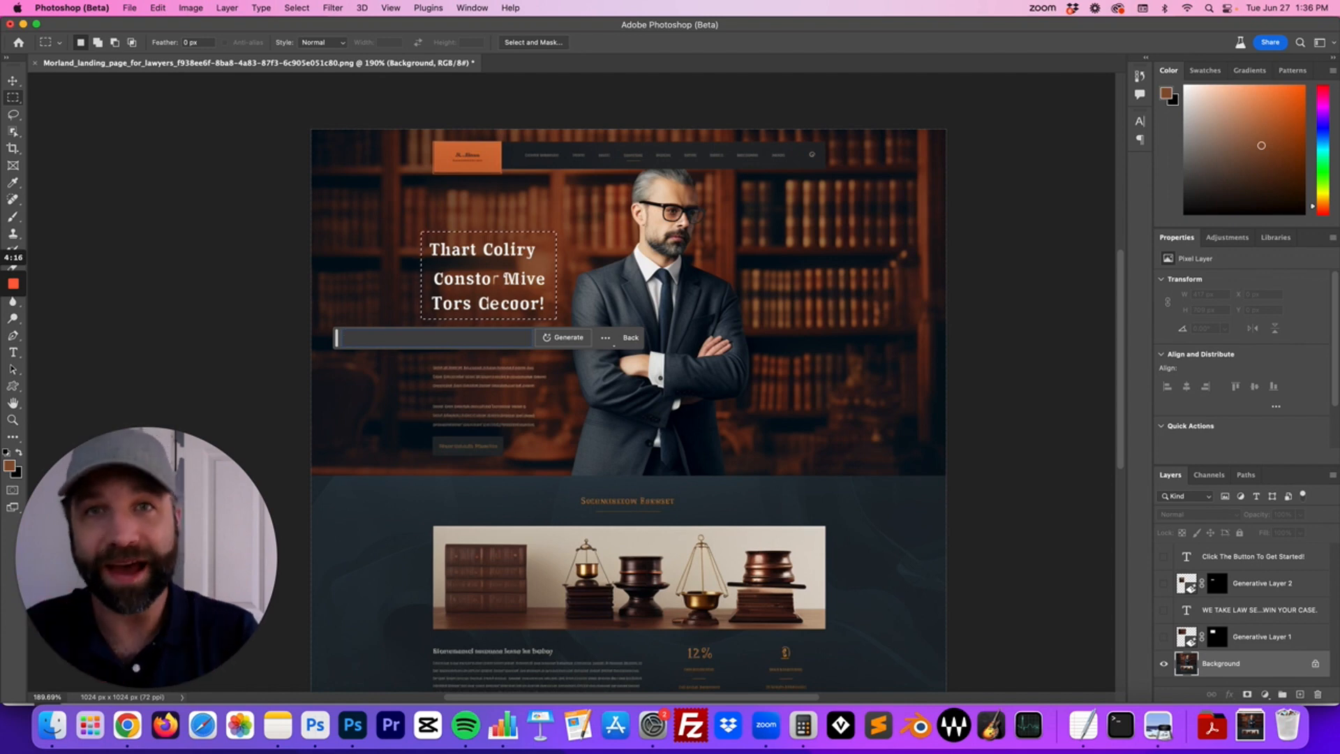
type("LET US HELP YOU WIN YOUR CASE.")
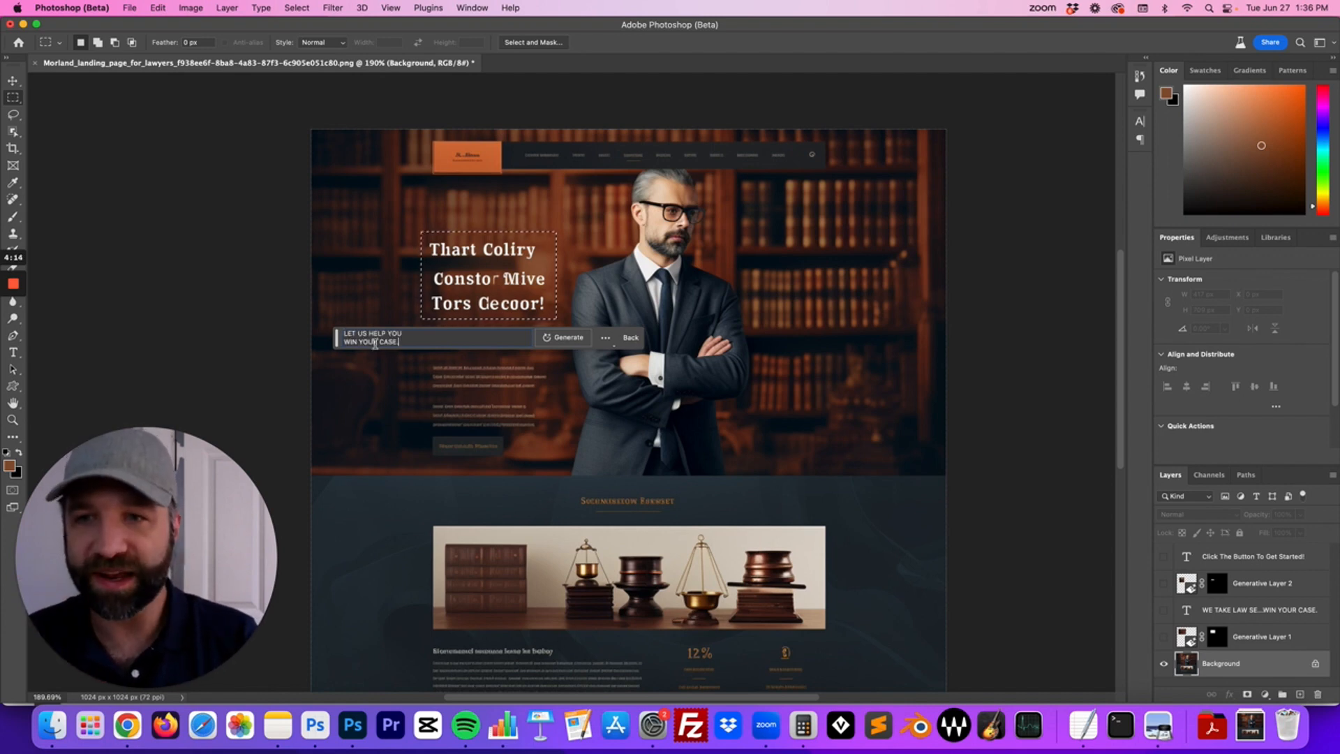
left_click(567, 338)
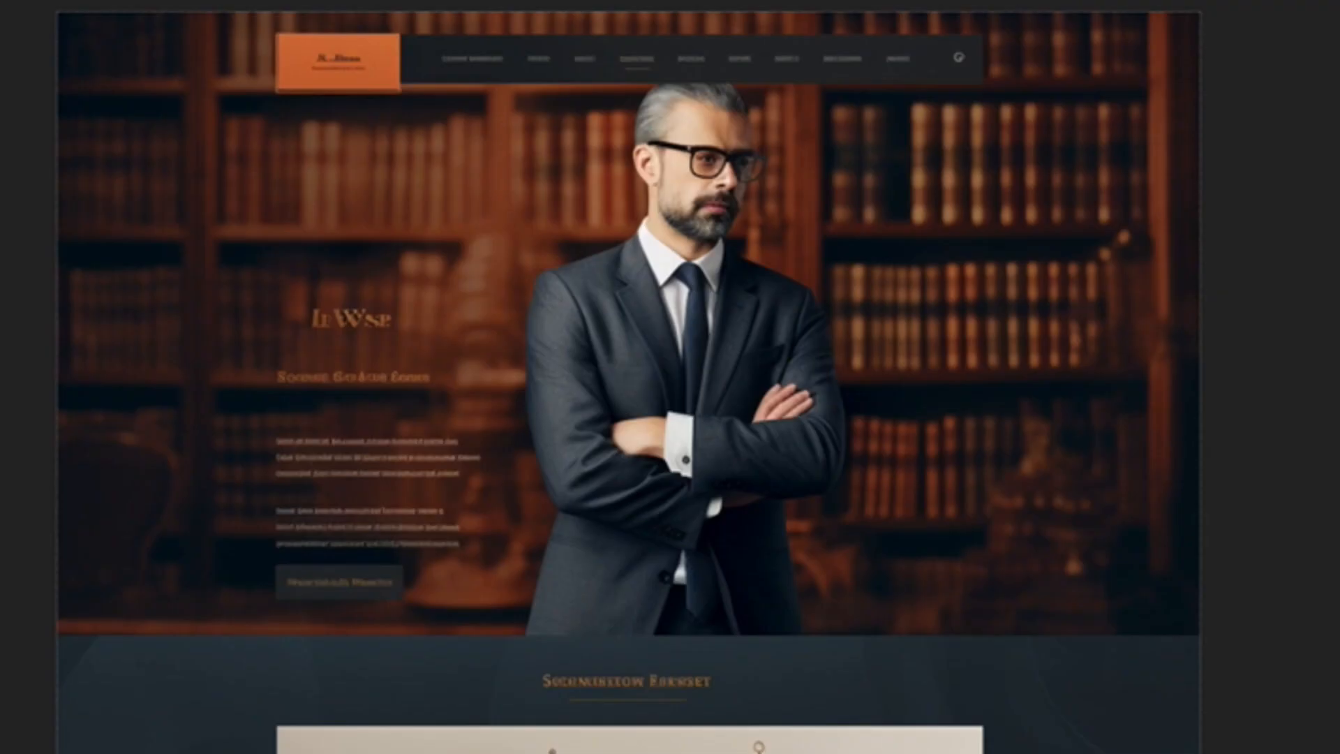
Cycle through the three variations generated from the headline prompt.
left_click(317, 391)
left_click(317, 391)
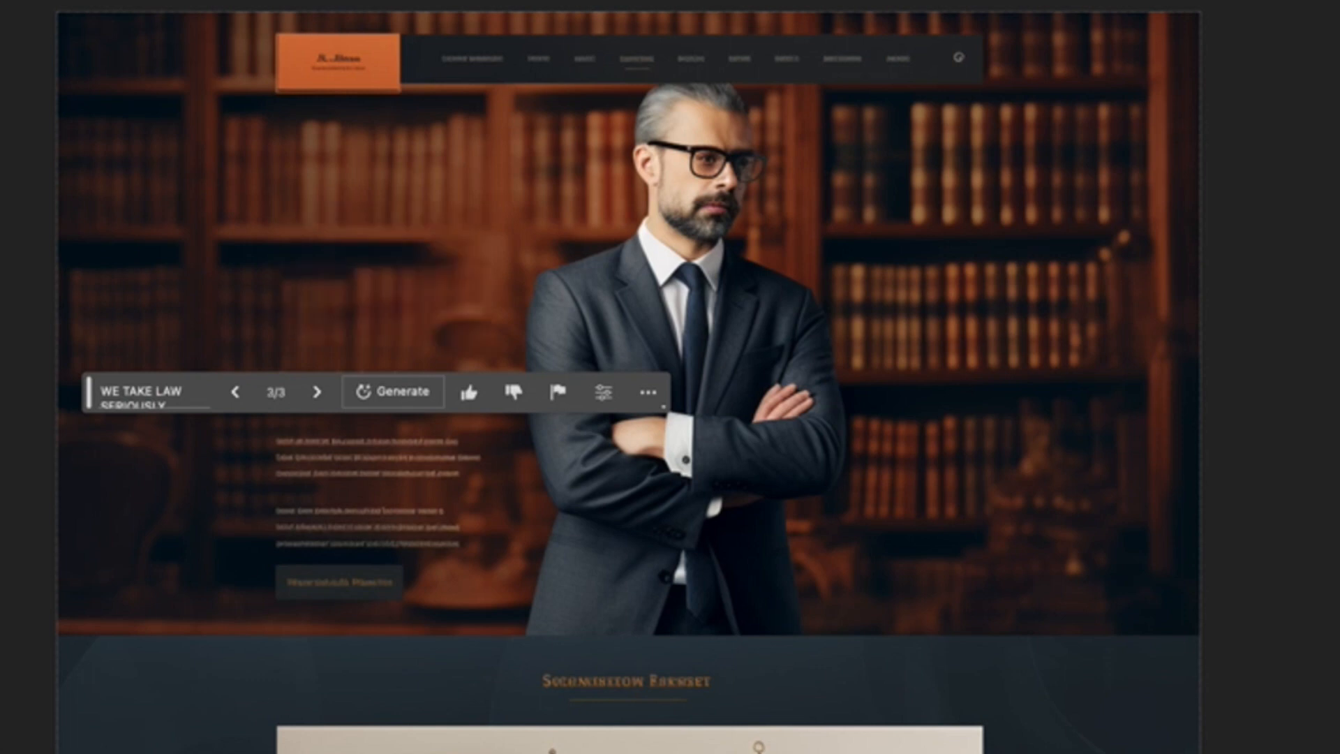
left_click(317, 391)
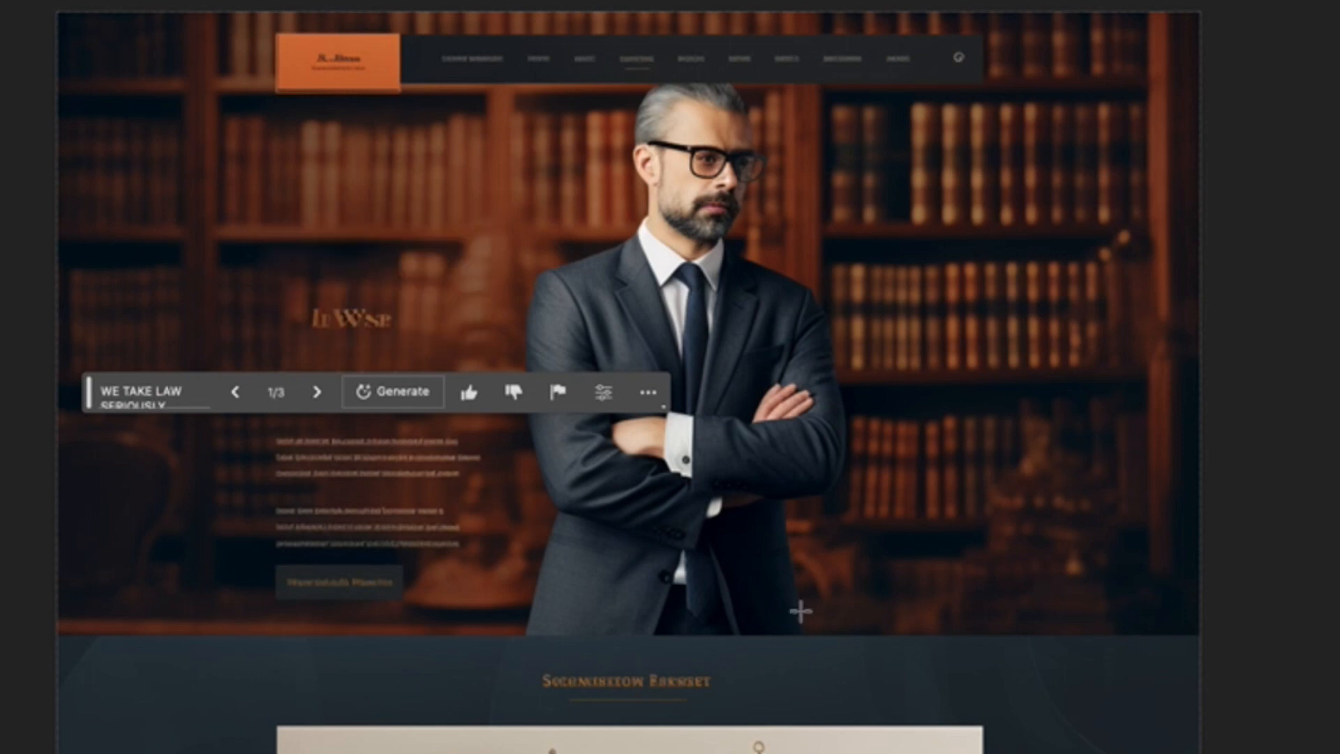
Open the generated headline's prompt for editing and select all of its text.
left_click(161, 405)
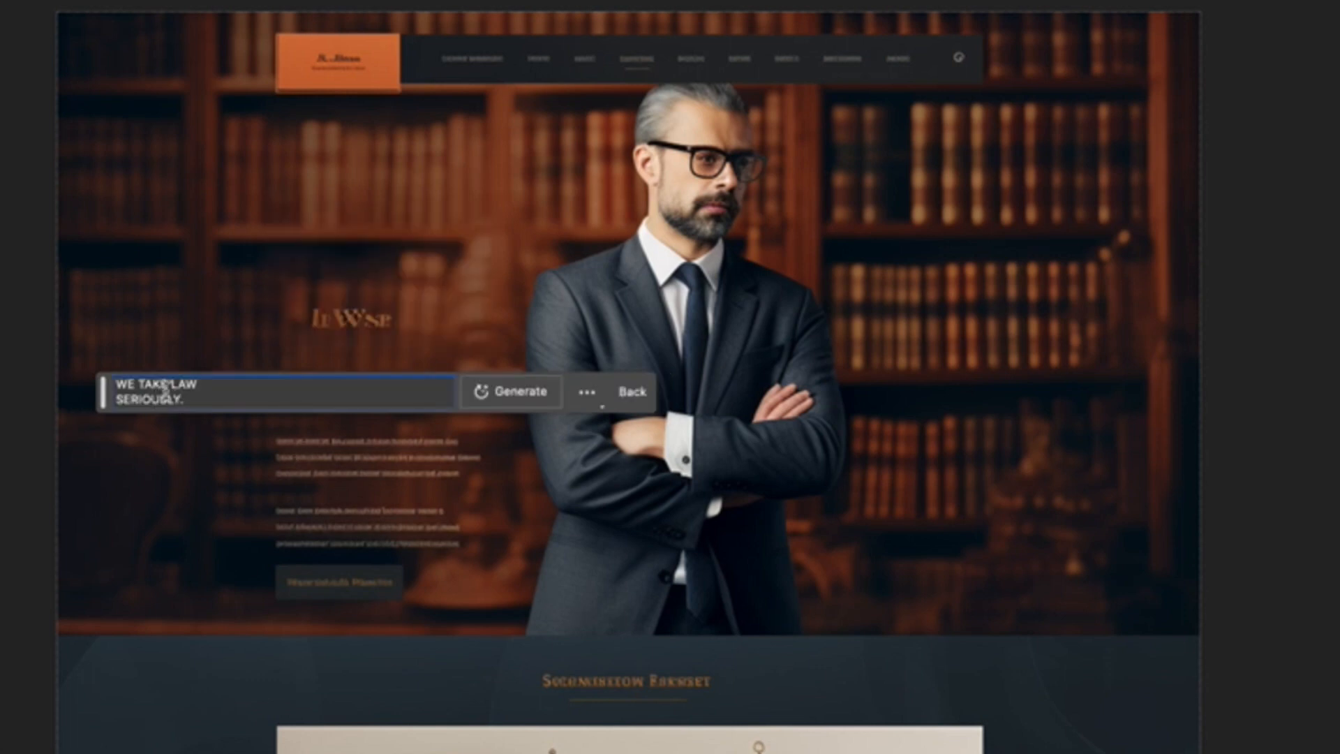
left_click_drag(184, 399, 94, 345)
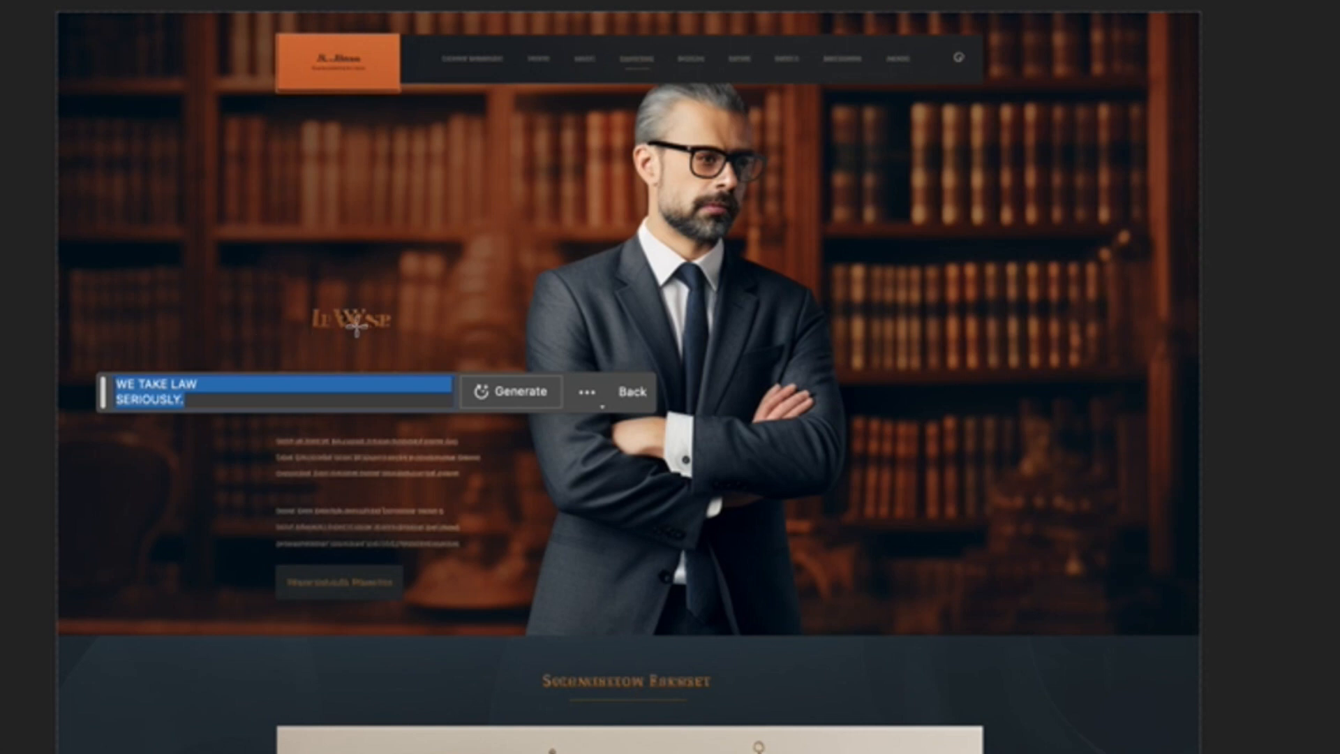